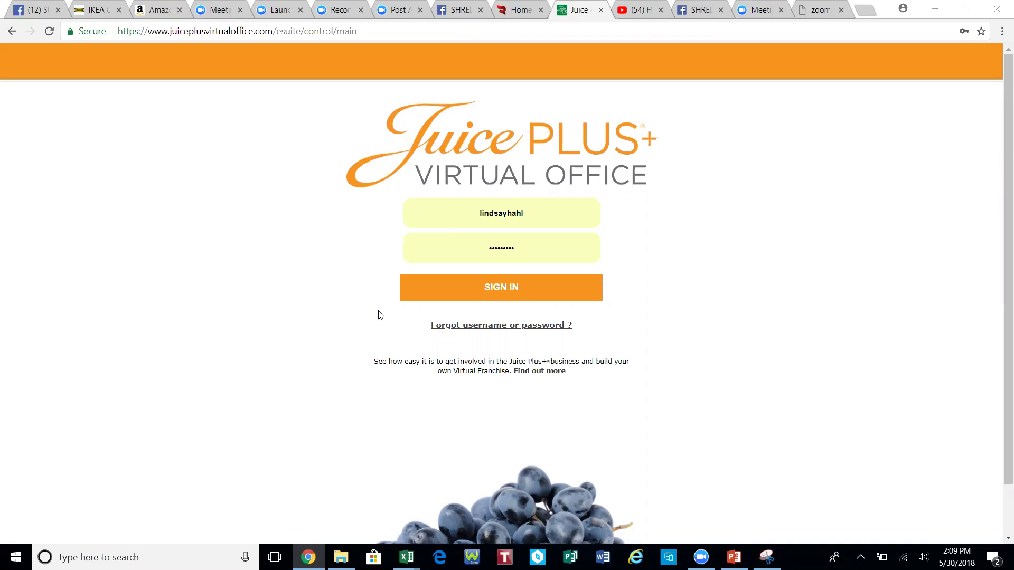
# - Sign in to Virtual Office with the saved credentials
pyautogui.click(514, 287)
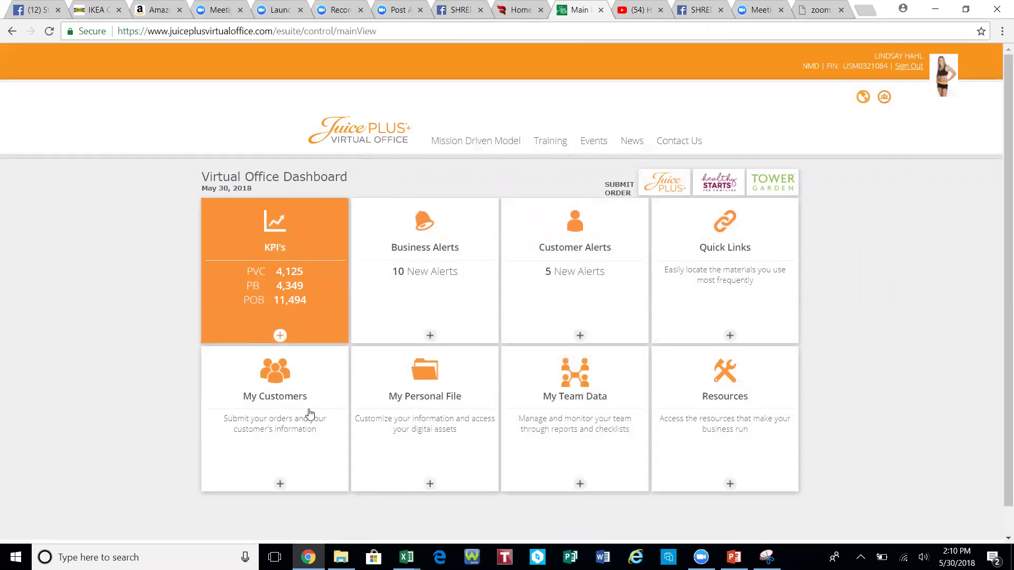
# - From My Customers, start a Healthy Starts for Families order
pyautogui.click(275, 378)
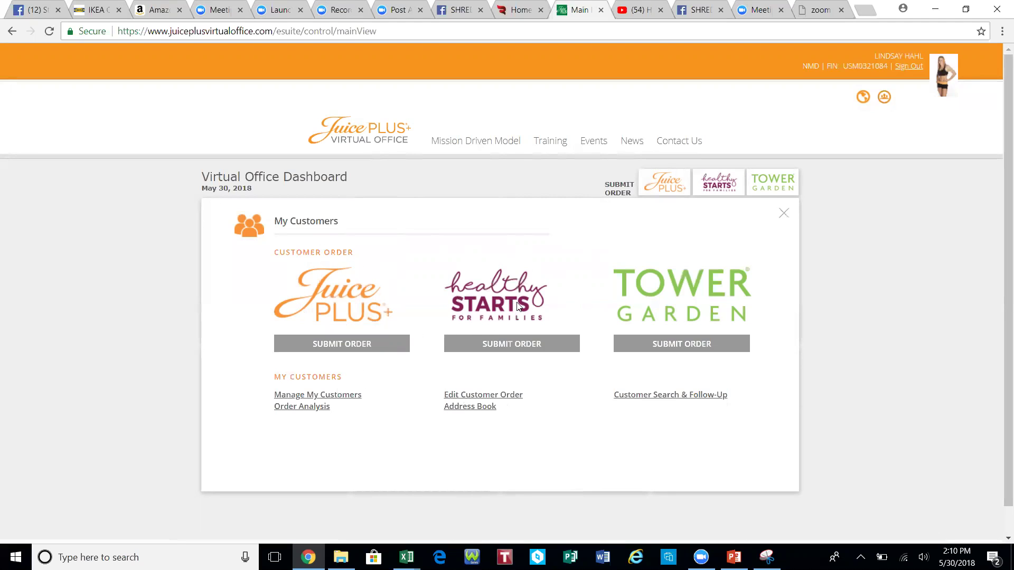
pyautogui.click(518, 348)
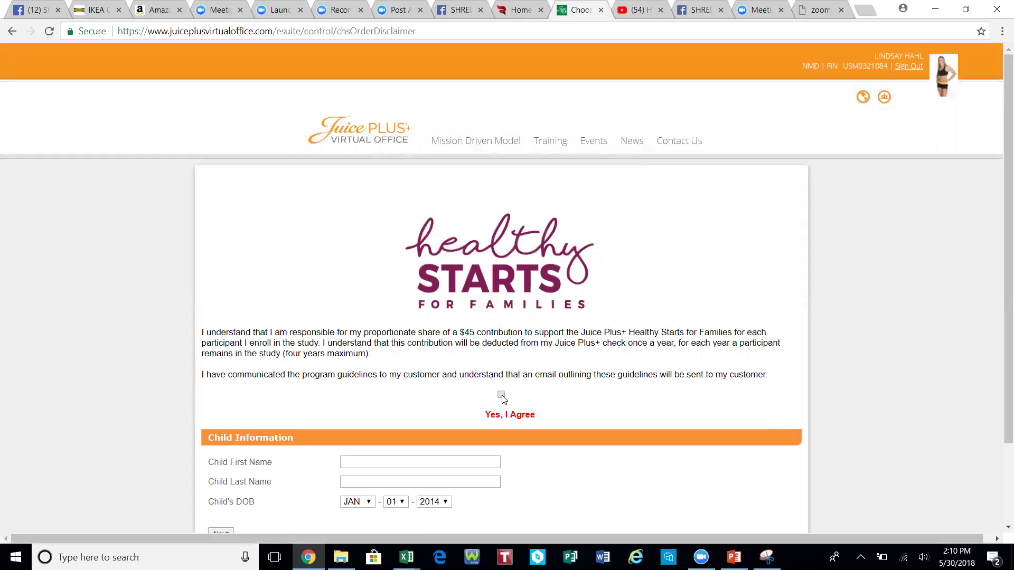
# - Enter the child's first and last names and choose 2003 as the birth year
pyautogui.scroll(-2, 503, 399)
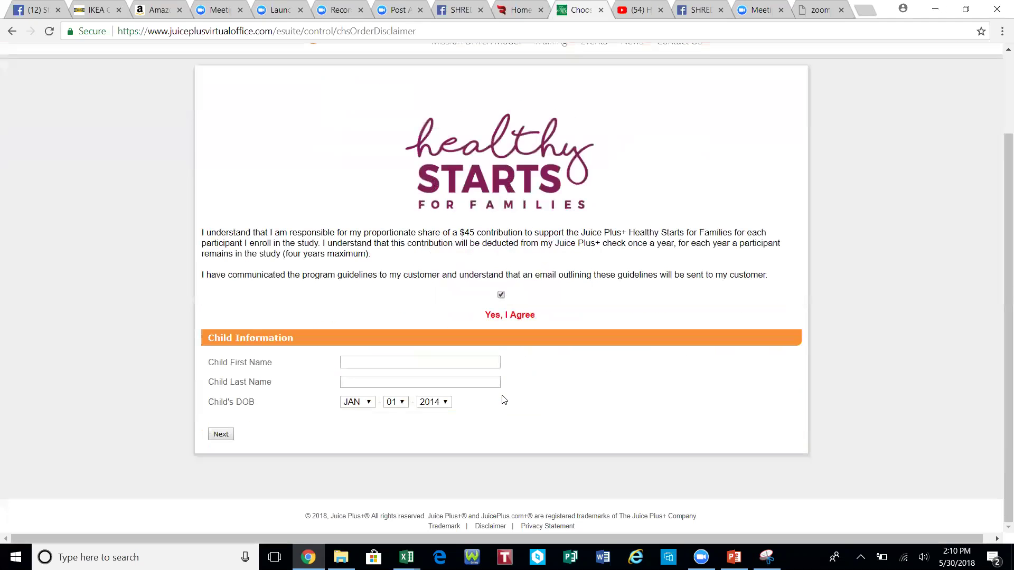
pyautogui.click(465, 364)
pyautogui.write('sdfasd')
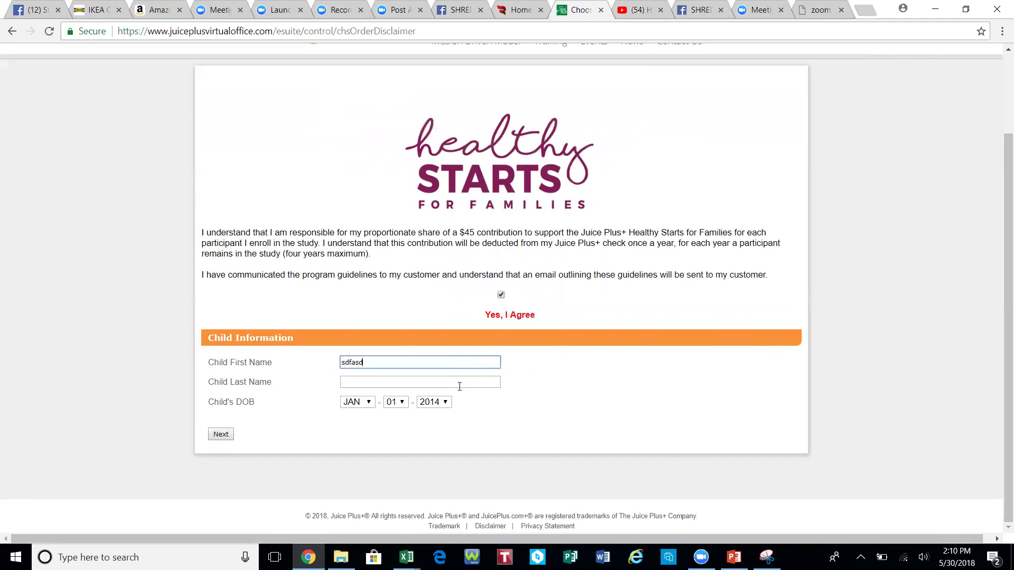
pyautogui.click(459, 386)
pyautogui.write('sadfasd')
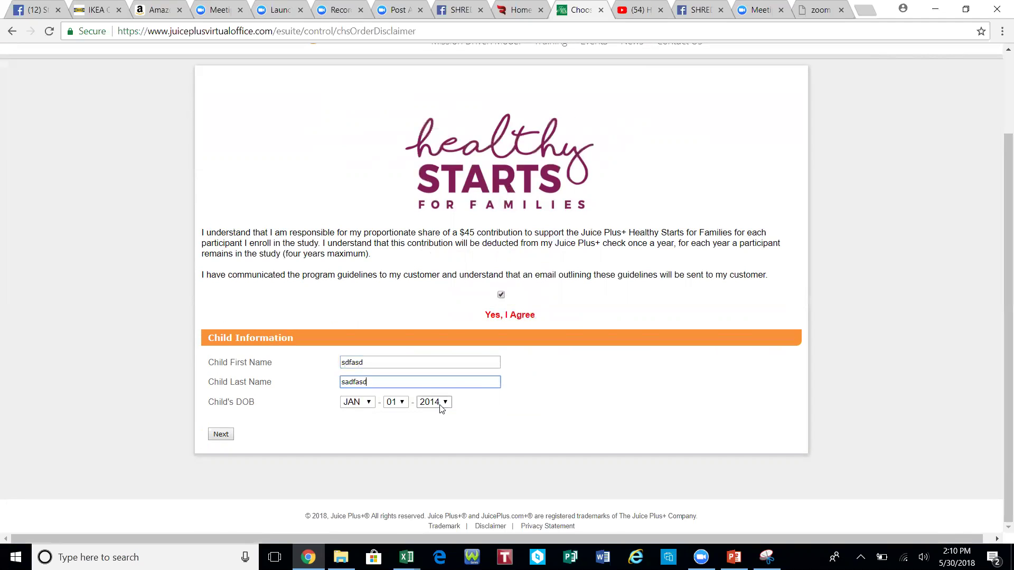
pyautogui.click(445, 403)
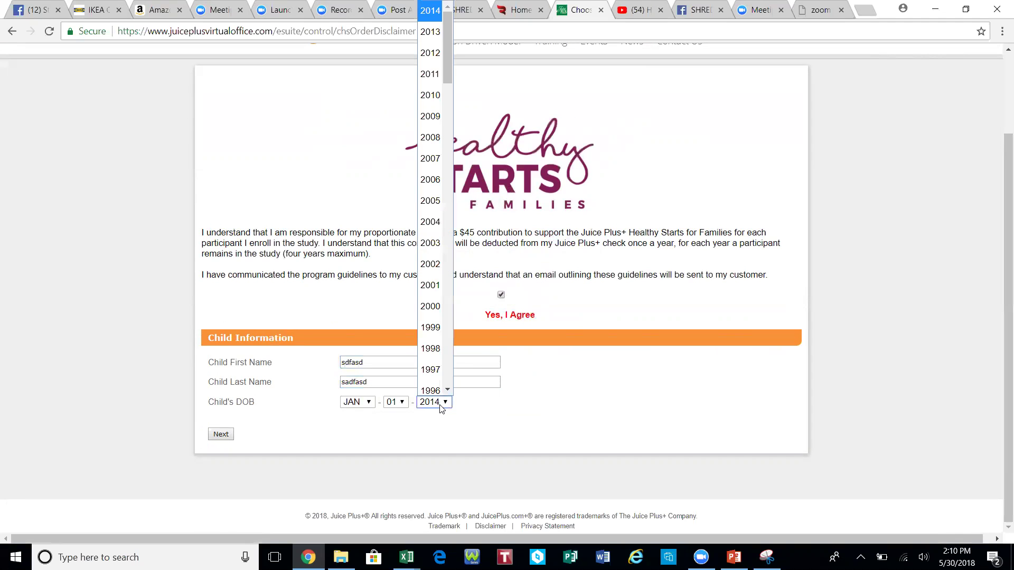
pyautogui.click(426, 235)
pyautogui.click(221, 435)
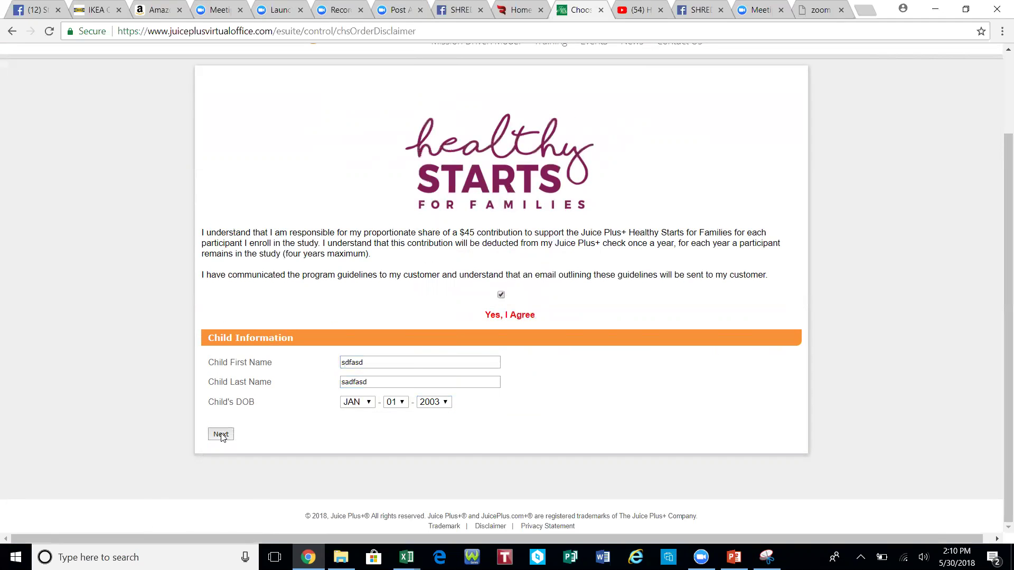
# - Submit the child details and choose Capsules (3 Blend) with Juice Plus+ Chewables (Child)
pyautogui.click(221, 434)
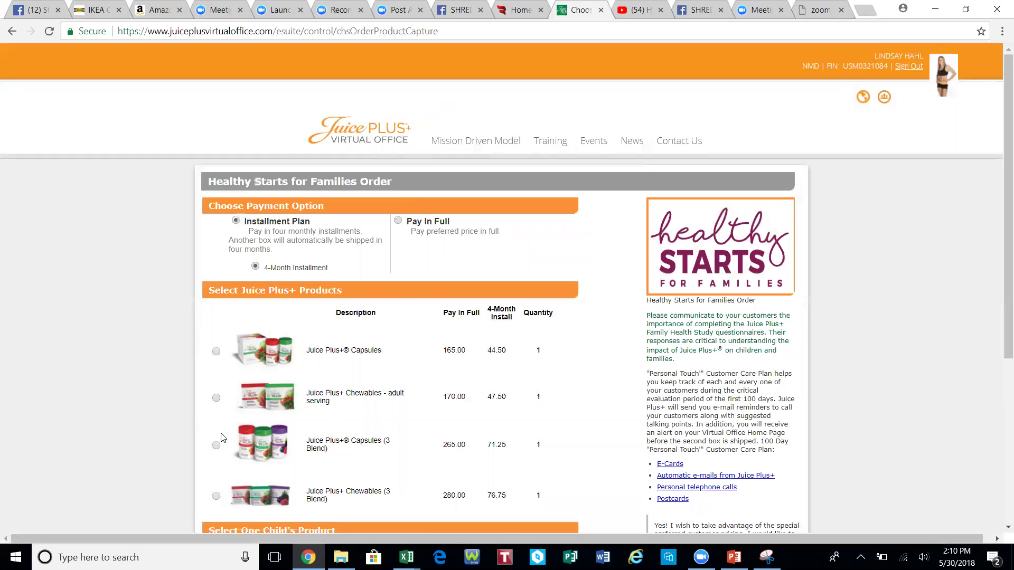
pyautogui.scroll(-3, 222, 437)
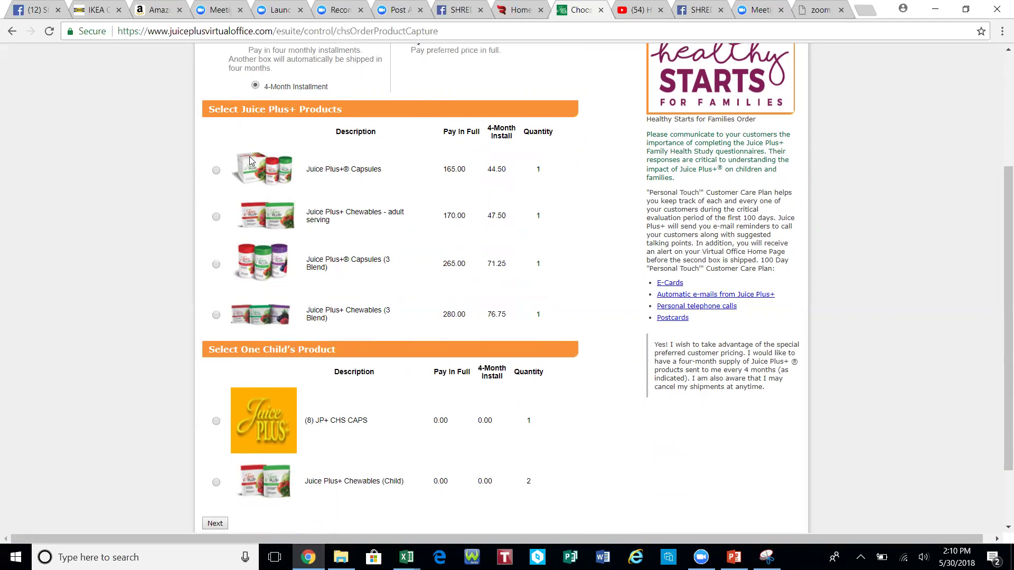
pyautogui.click(216, 265)
pyautogui.click(216, 483)
# - Continue to shipping, then go back to the dashboard's My Customers order options
pyautogui.click(216, 524)
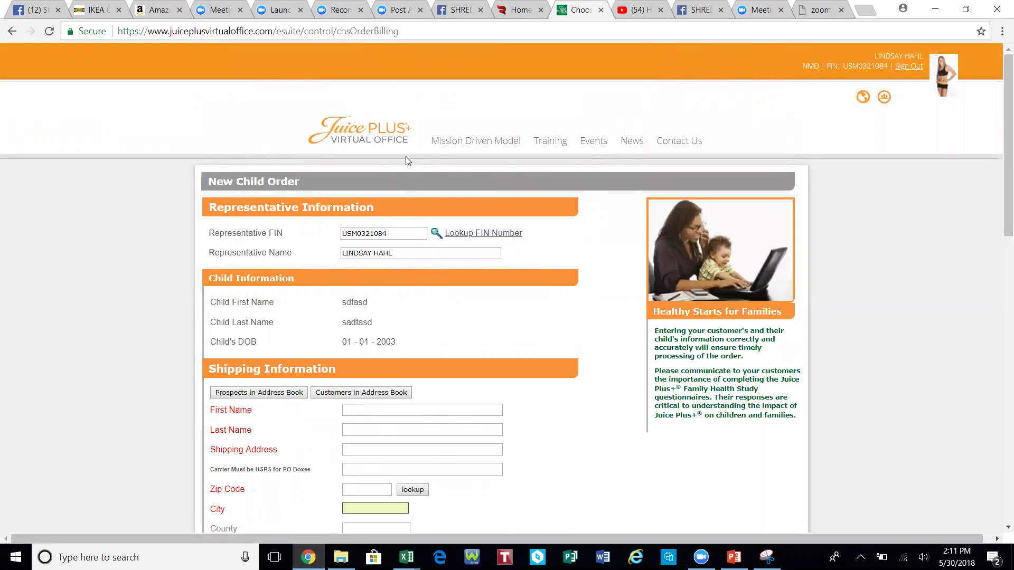
pyautogui.click(372, 133)
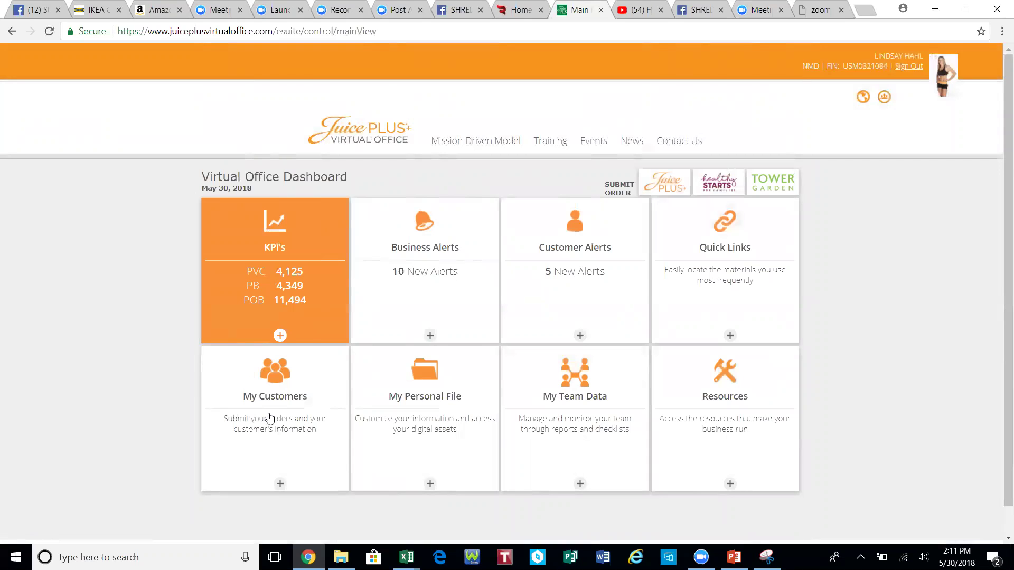
pyautogui.click(269, 418)
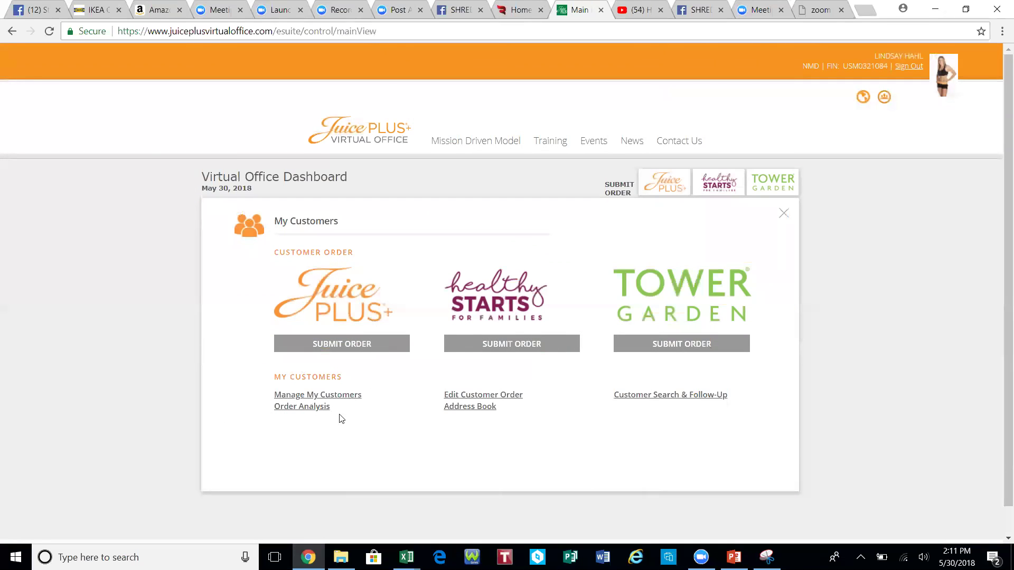
# - Start a Juice Plus+ order and add one Capsules (3 Blend) and one Omega Blend Capsules
pyautogui.click(355, 350)
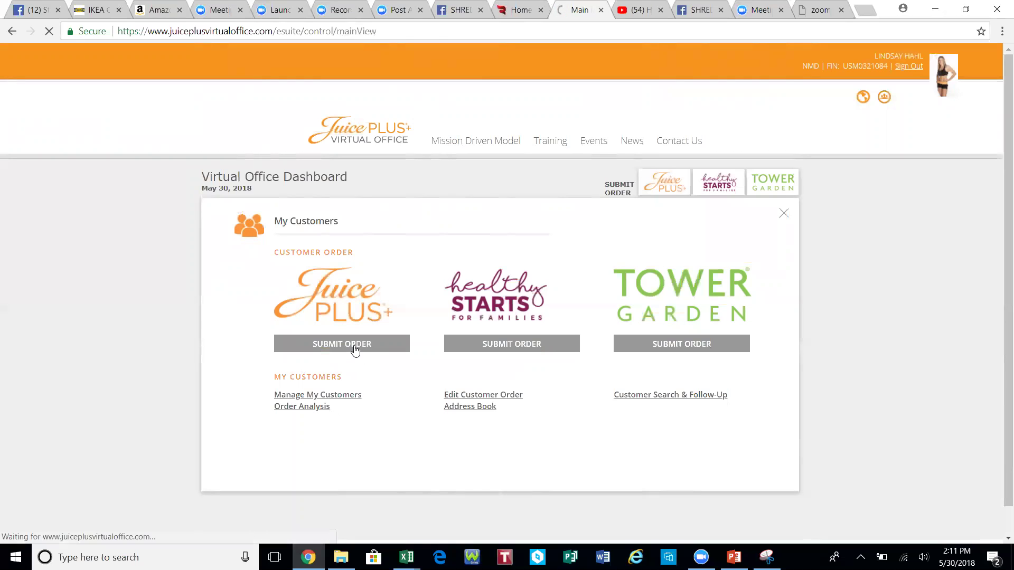
pyautogui.scroll(-3, 355, 350)
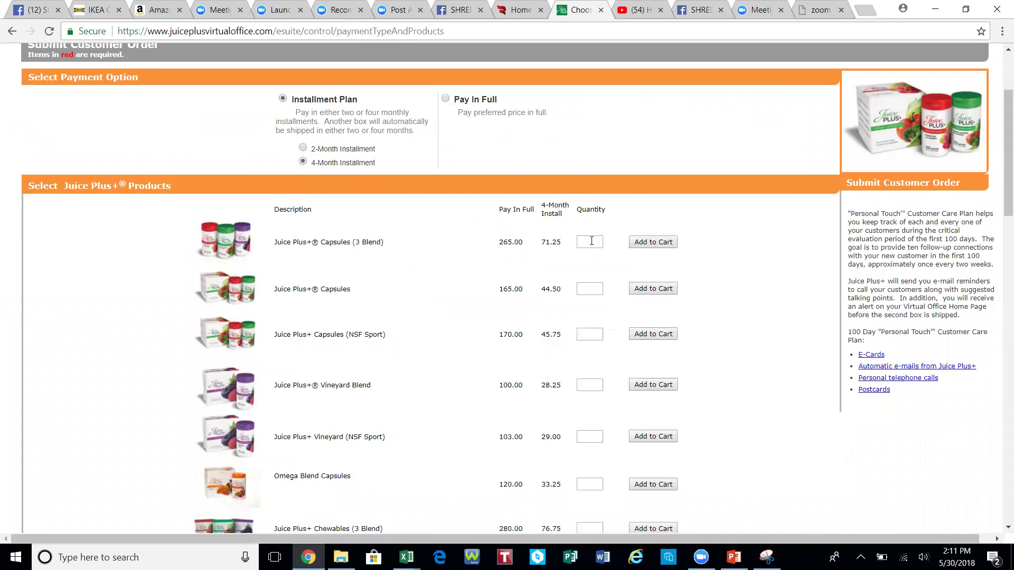
pyautogui.click(591, 241)
pyautogui.write('1')
pyautogui.click(656, 244)
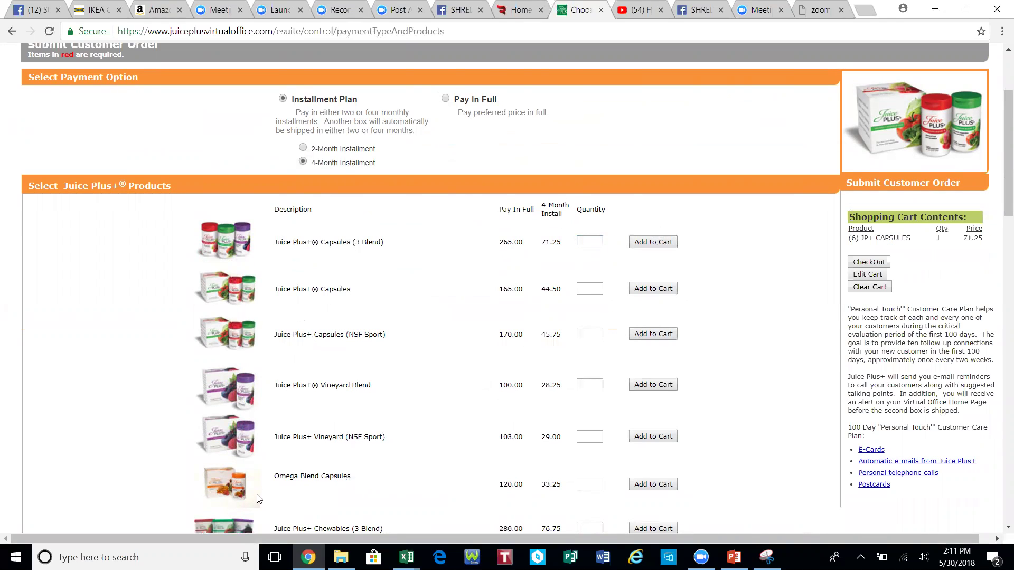
pyautogui.click(587, 488)
pyautogui.write('1')
pyautogui.click(644, 489)
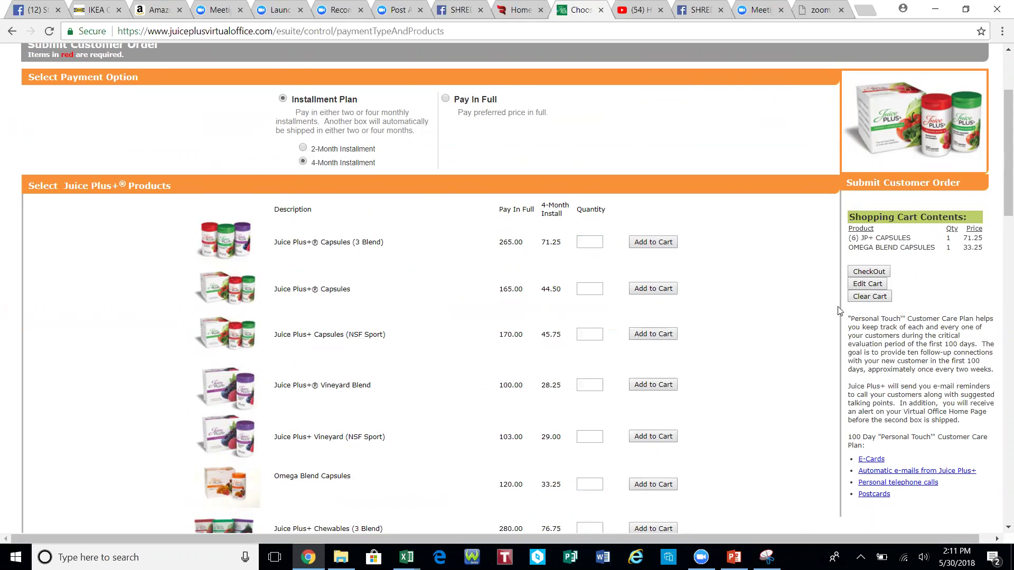
# - Empty the cart and re-add one Omega Blend Capsules
pyautogui.click(869, 296)
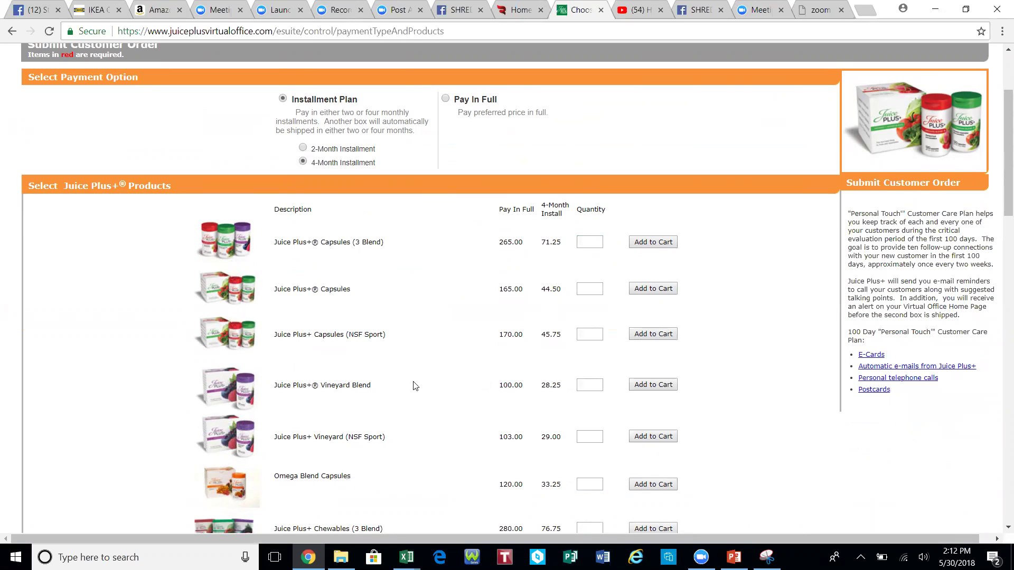
pyautogui.click(592, 480)
pyautogui.click(667, 485)
# - Enter a quantity of 1 for Complete Single Serving Chocolate
pyautogui.scroll(-5, 667, 486)
pyautogui.scroll(-4, 666, 486)
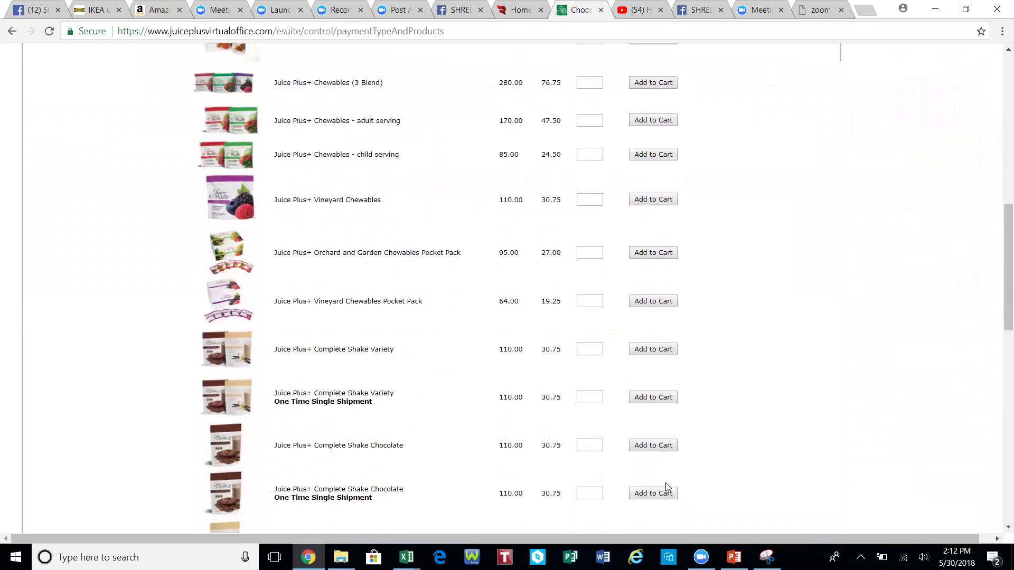
pyautogui.scroll(-2, 667, 486)
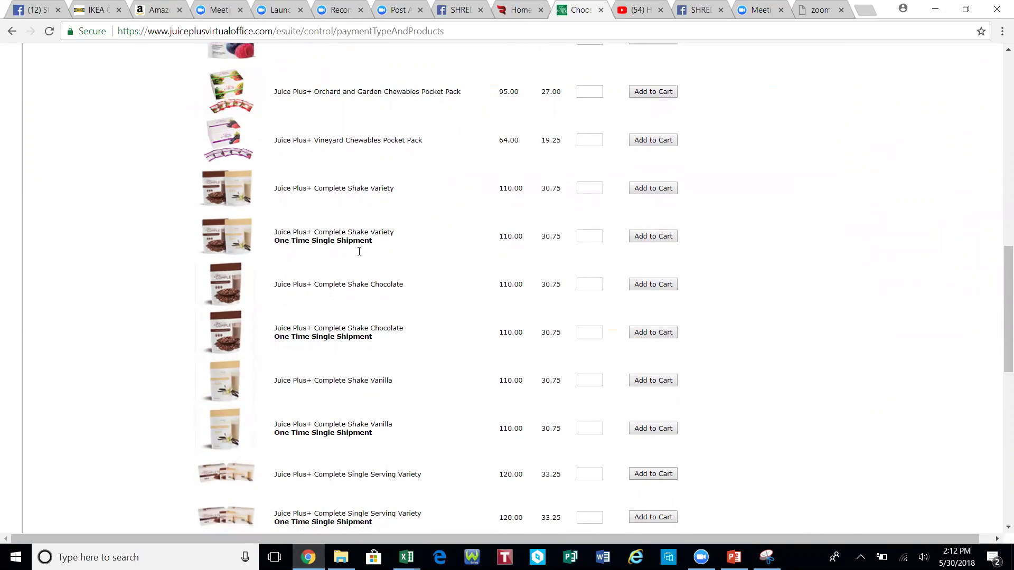
pyautogui.moveTo(378, 245); pyautogui.dragTo(273, 248)
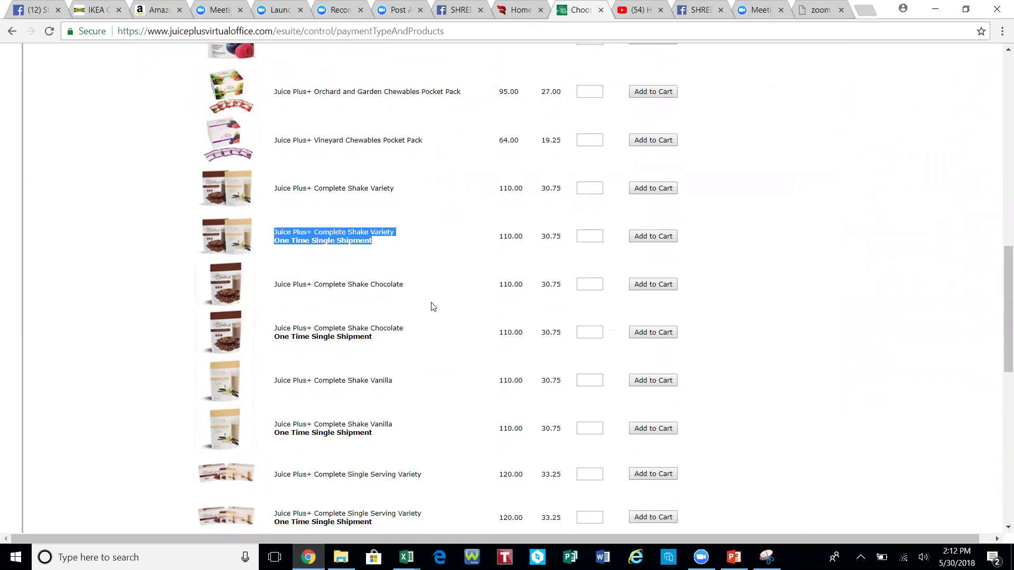
pyautogui.click(549, 262)
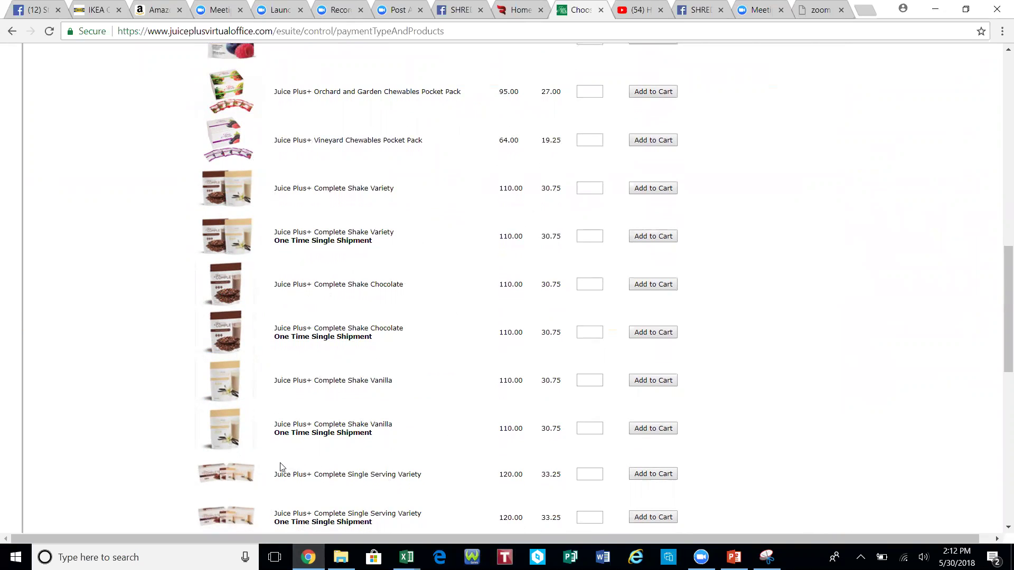
pyautogui.scroll(-3, 280, 467)
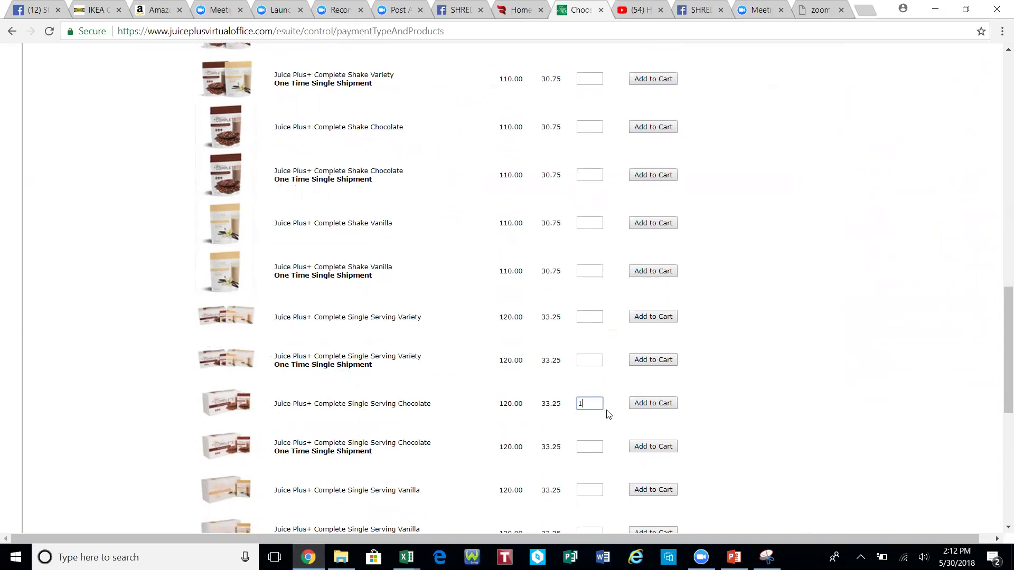
# - Add the Complete Single Serving Chocolate to the cart
pyautogui.click(659, 404)
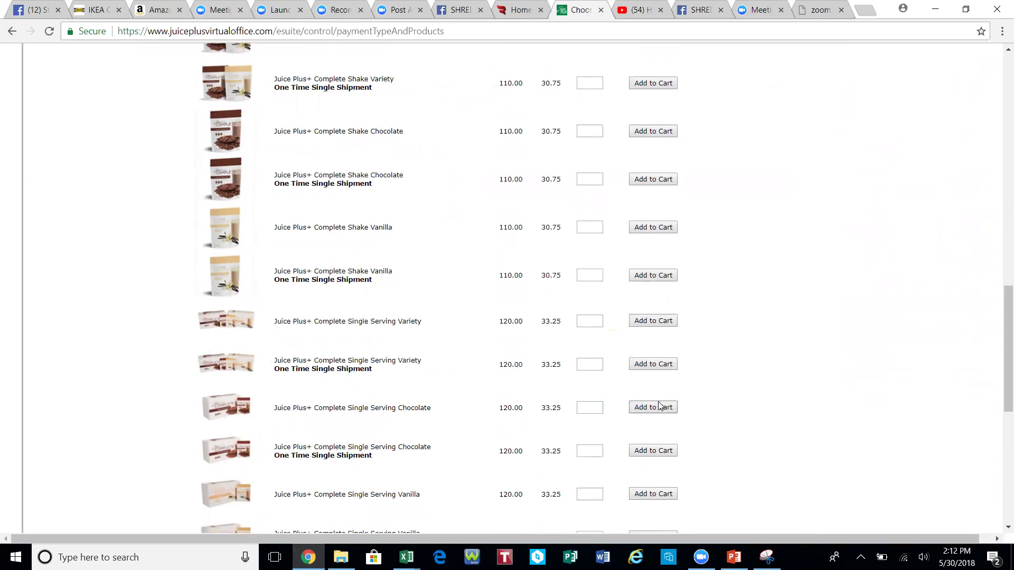
pyautogui.scroll(4, 659, 405)
pyautogui.scroll(1, 659, 405)
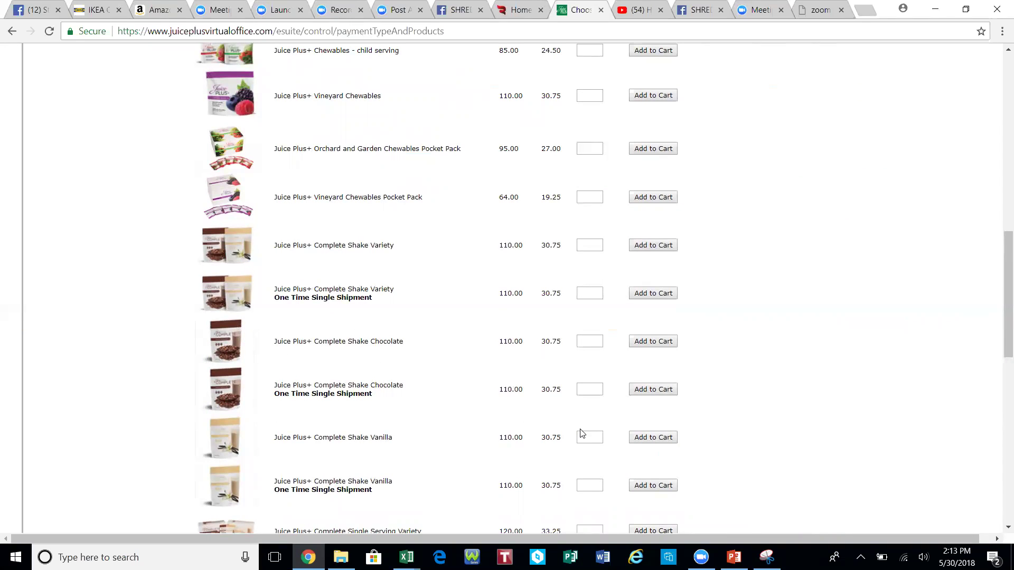
# - Add two Complete Shake Chocolate and one Complete Shake Vanilla to the cart
pyautogui.click(583, 390)
pyautogui.click(584, 342)
pyautogui.write('2')
pyautogui.click(663, 343)
pyautogui.click(595, 438)
pyautogui.write('1')
pyautogui.click(653, 438)
pyautogui.scroll(15, 654, 438)
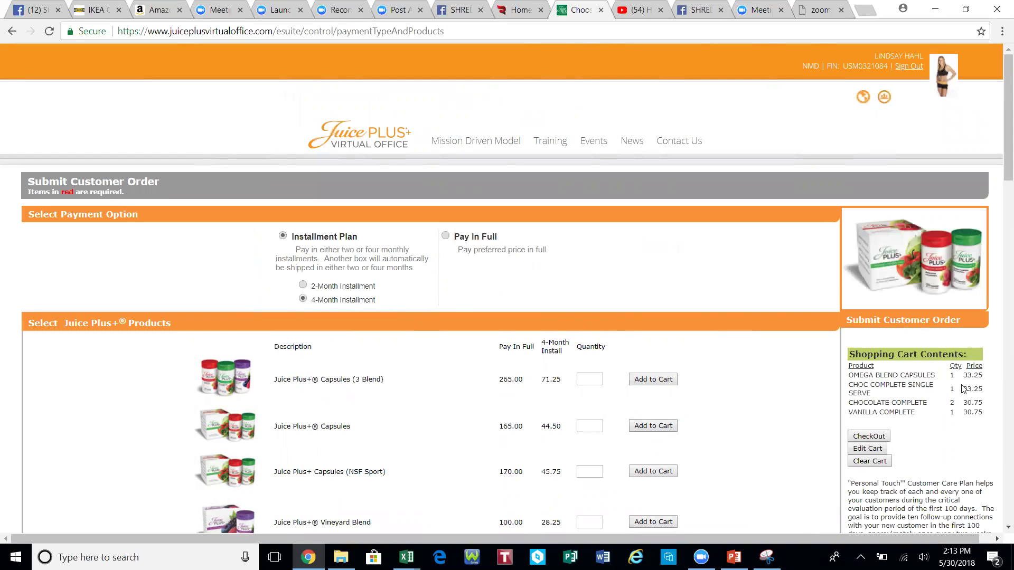
# - Review the Omega Blend and Complete items in the cart and proceed to CheckOut
pyautogui.moveTo(951, 391); pyautogui.dragTo(960, 415)
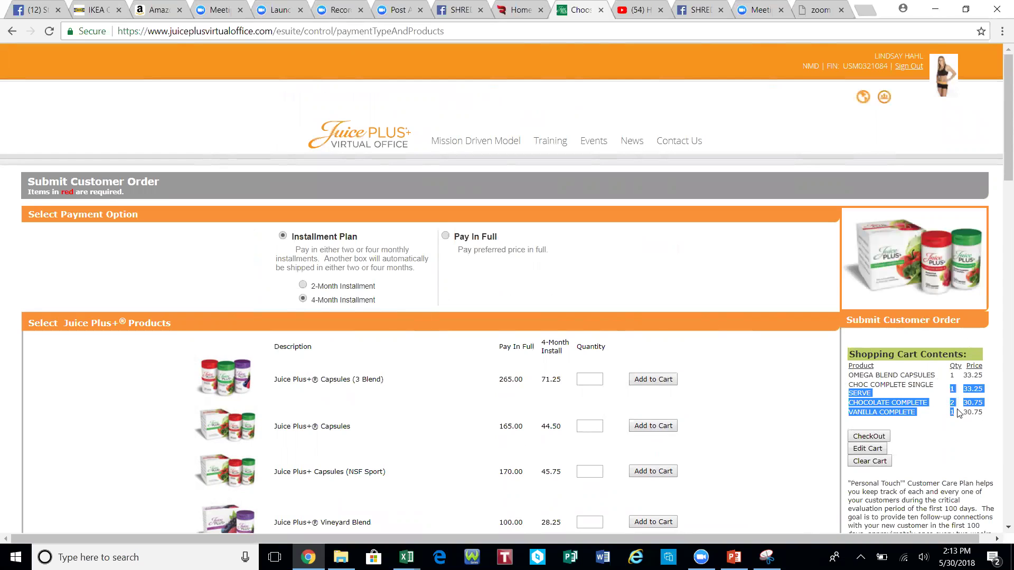
pyautogui.click(961, 444)
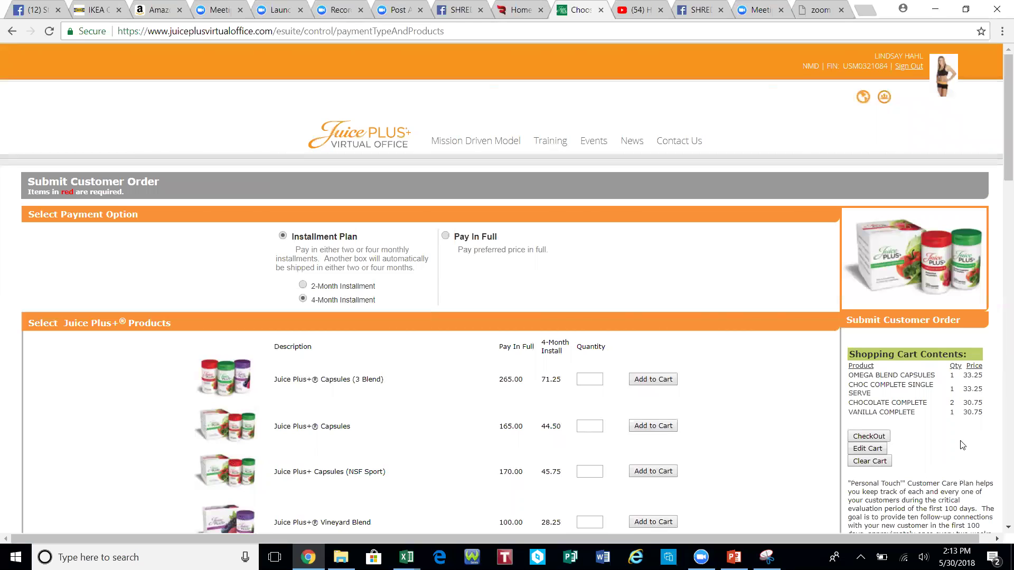
pyautogui.scroll(-11, 962, 445)
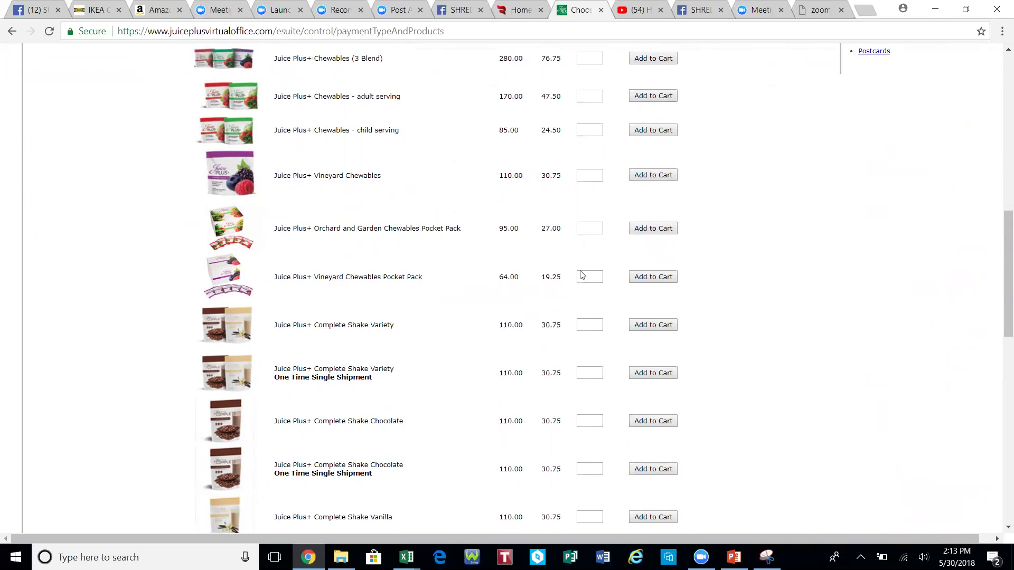
pyautogui.scroll(5, 617, 296)
pyautogui.scroll(5, 898, 428)
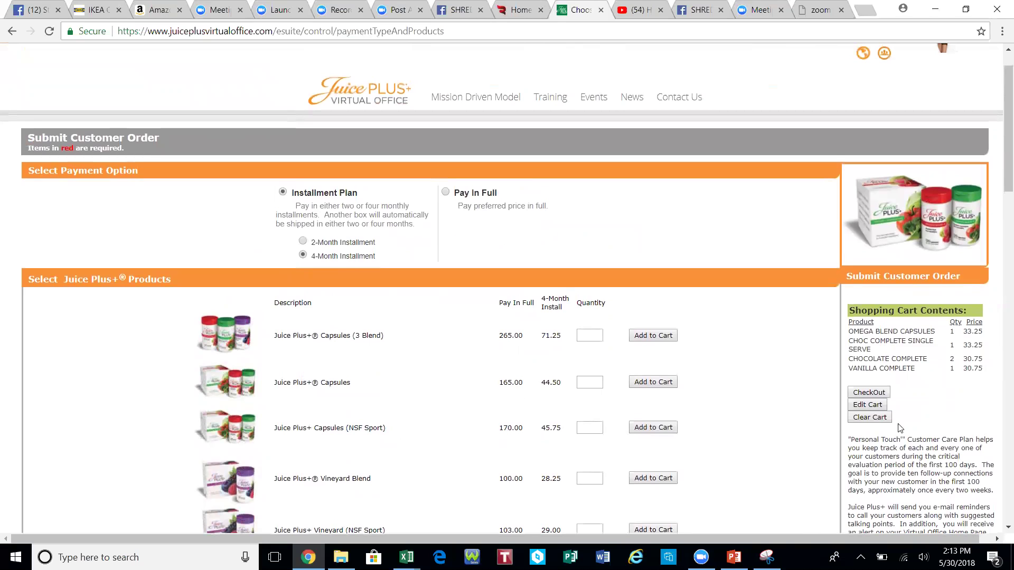
pyautogui.click(884, 394)
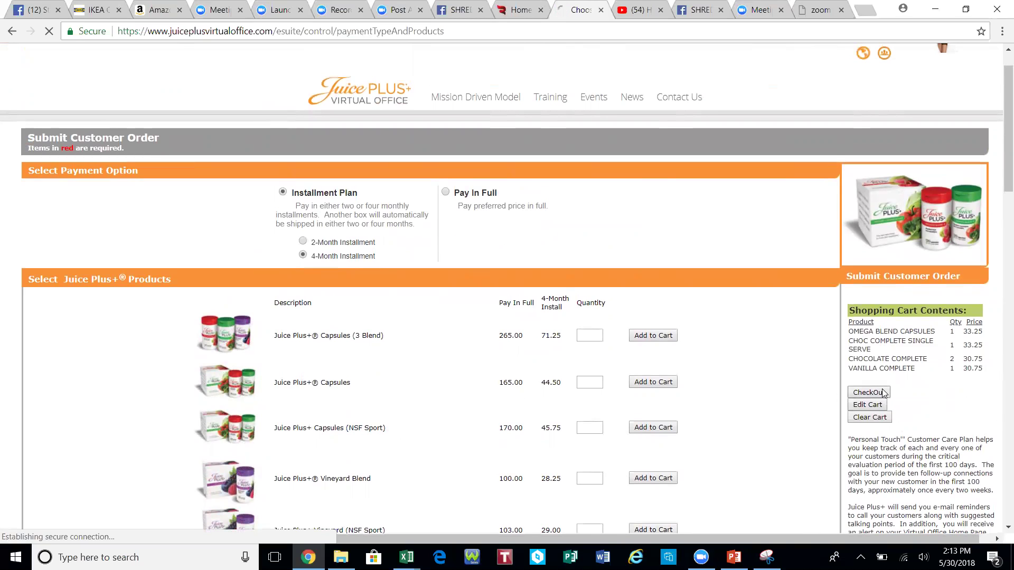